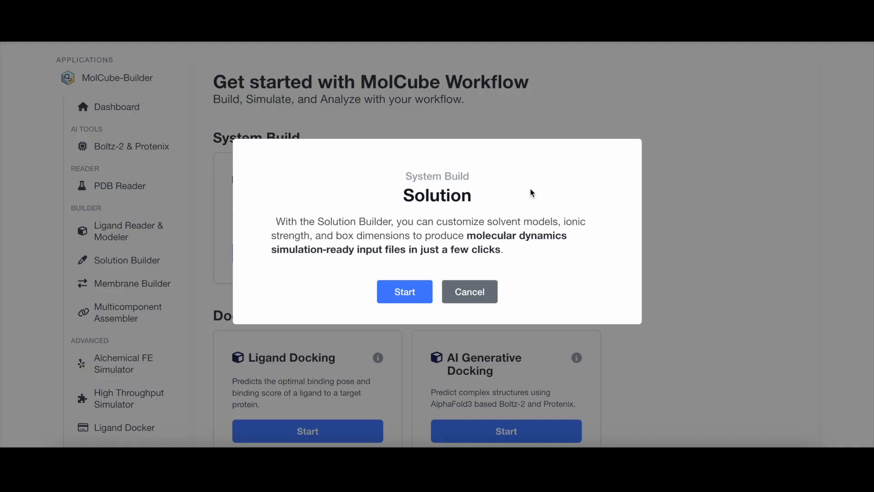
Start a Solution workflow titled 4W52 and submit its PDB Reader project with the CHARMM 36m force field.
click(398, 299)
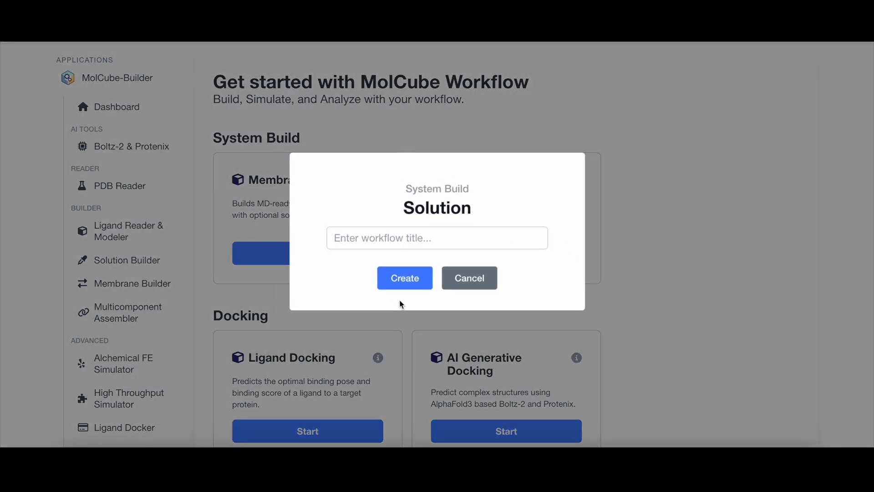
click(391, 239)
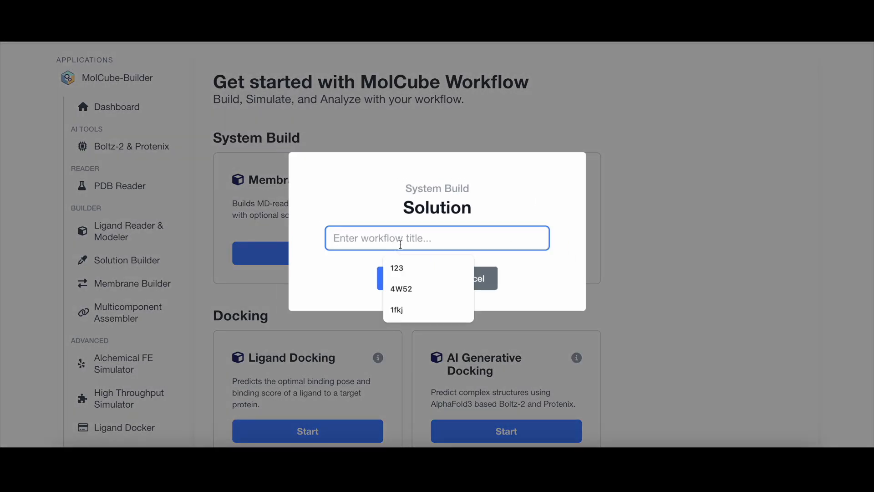
click(424, 288)
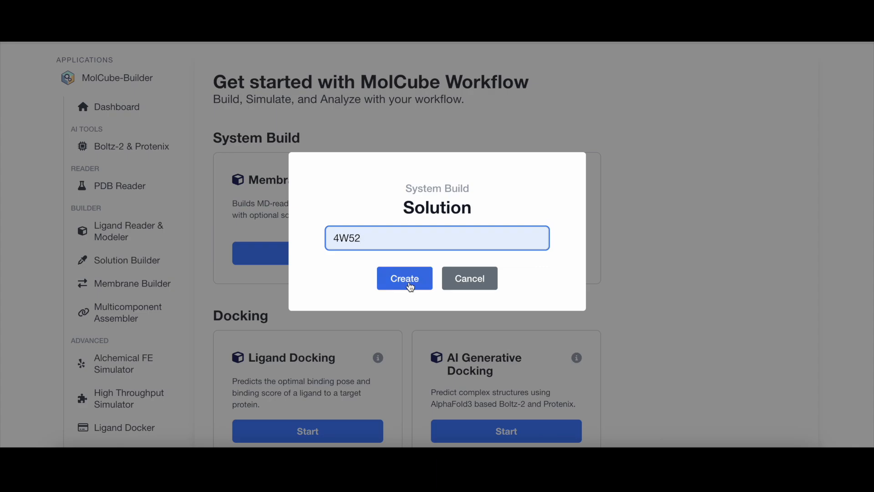
click(410, 286)
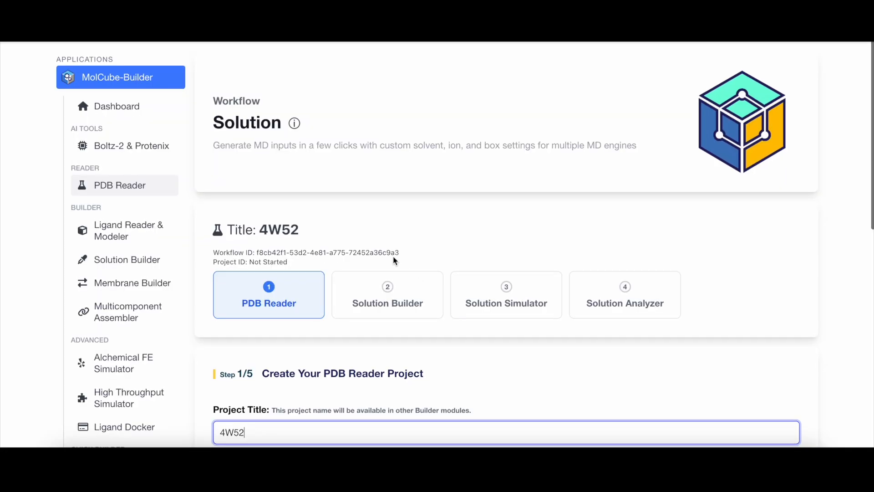
scroll(394, 261, down, 3)
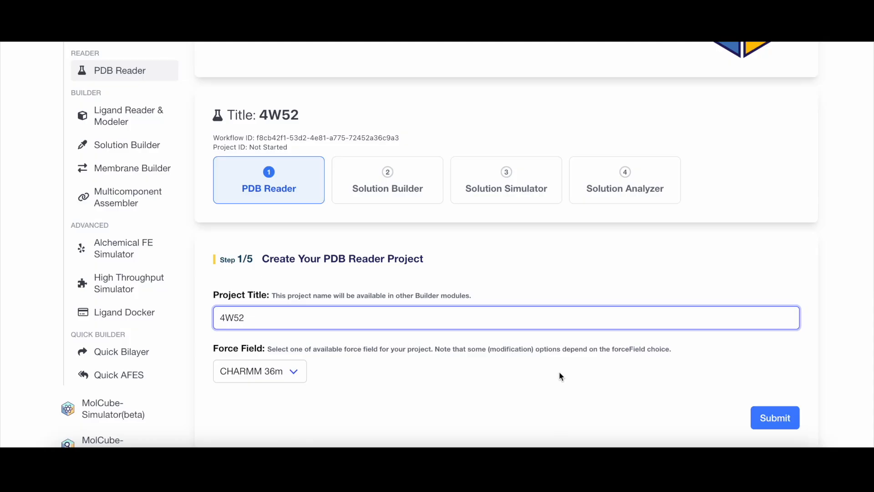
click(774, 418)
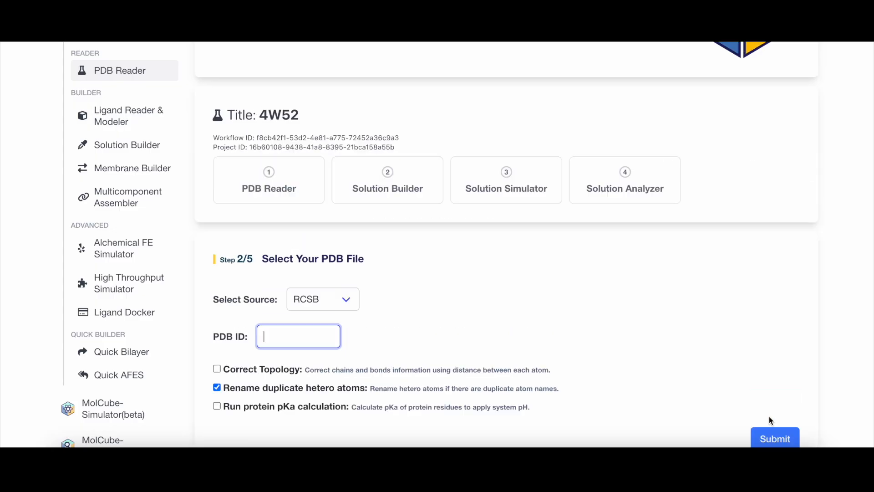
Load PDB entry 4W52 from the RCSB source and submit it.
scroll(351, 286, down, 1)
click(346, 272)
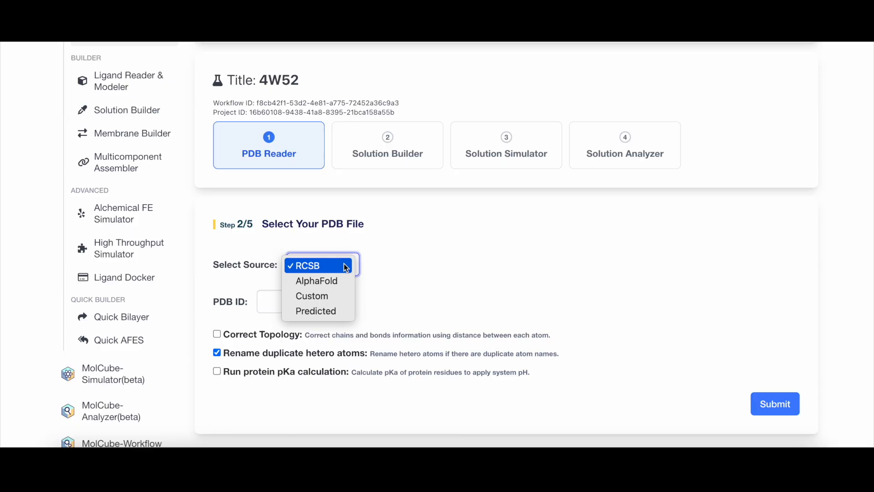
click(346, 266)
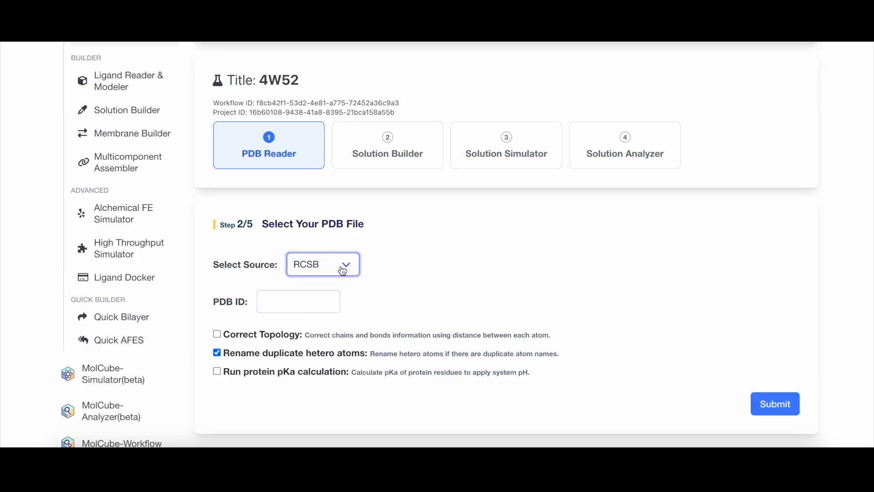
click(309, 296)
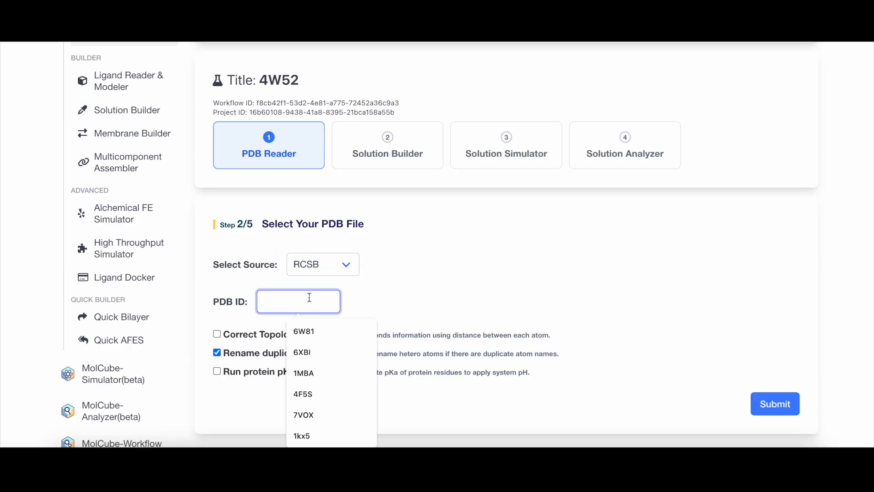
text(4)
text(W52)
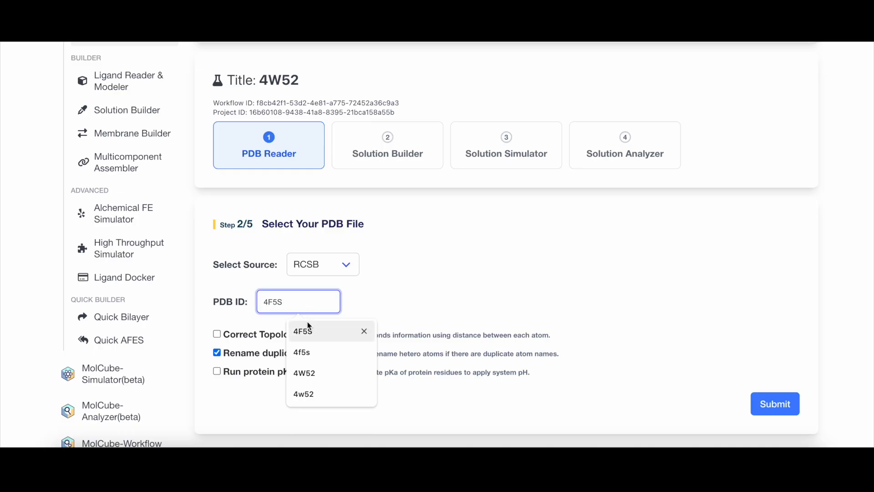
click(305, 372)
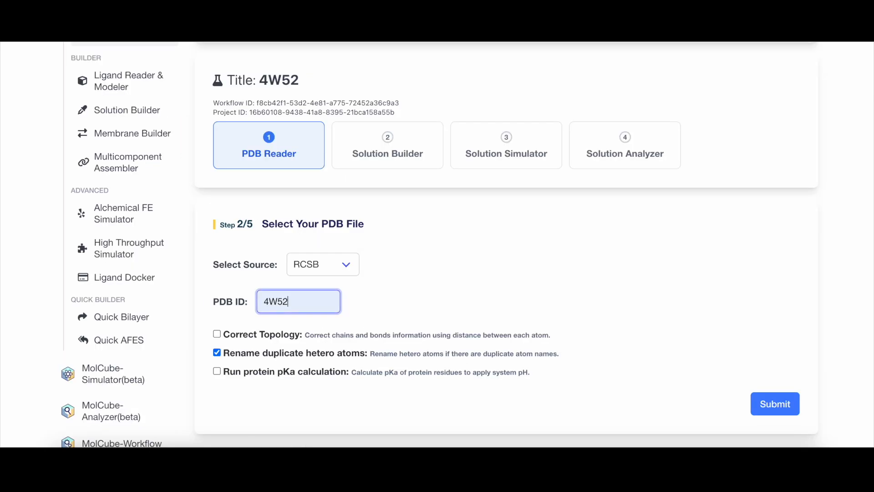
click(787, 406)
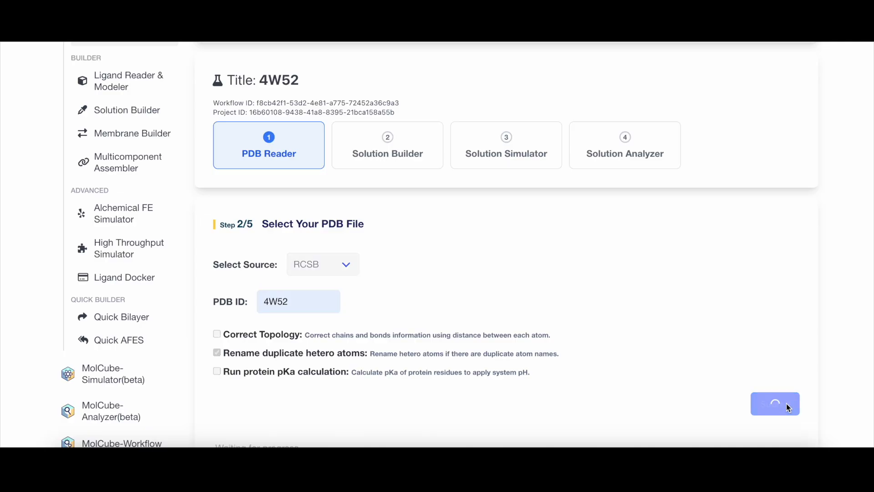
Validate the structure of the BNZ standalone ligand and apply it.
scroll(702, 325, down, 5)
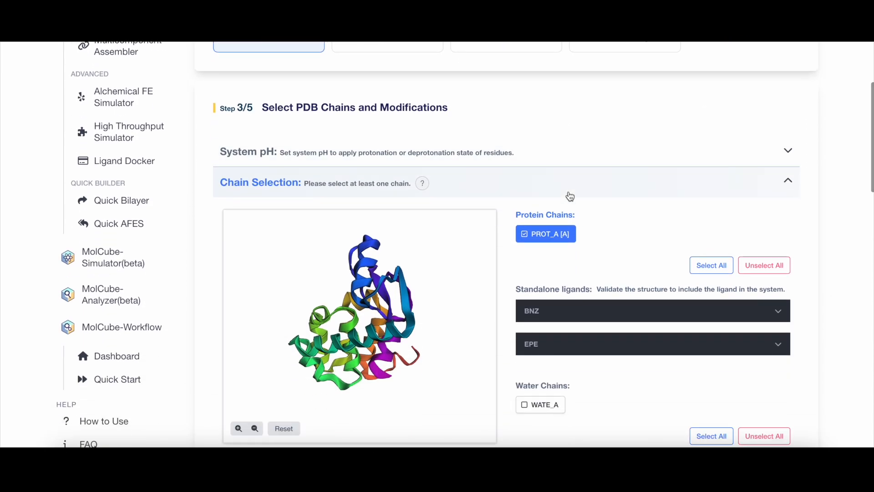
scroll(455, 152, down, 1)
scroll(454, 152, down, 1)
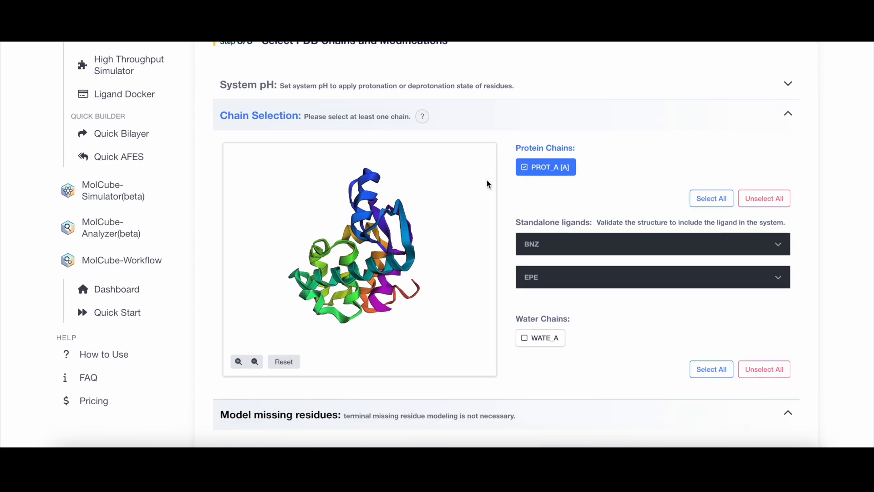
drag(362, 334, 382, 291)
click(546, 247)
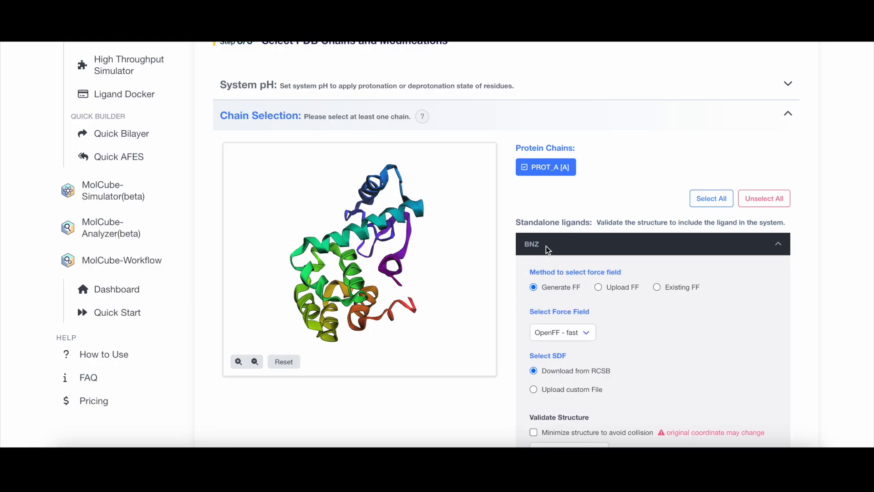
scroll(571, 307, down, 3)
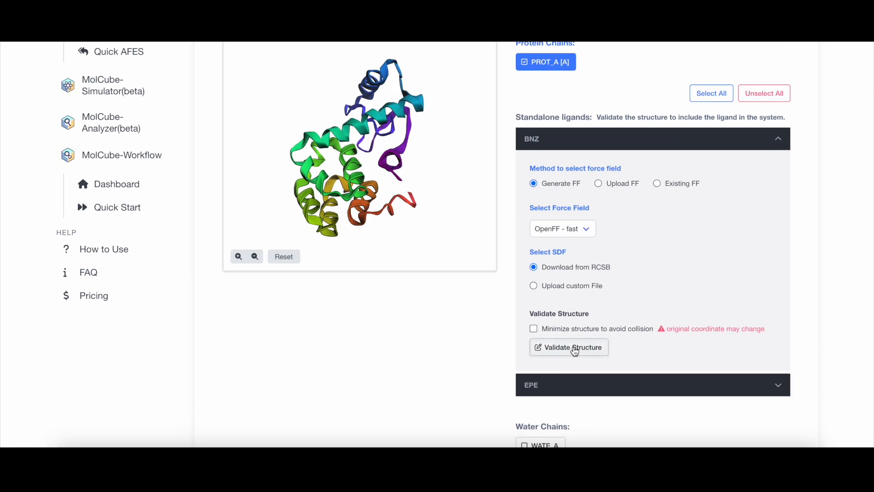
click(574, 348)
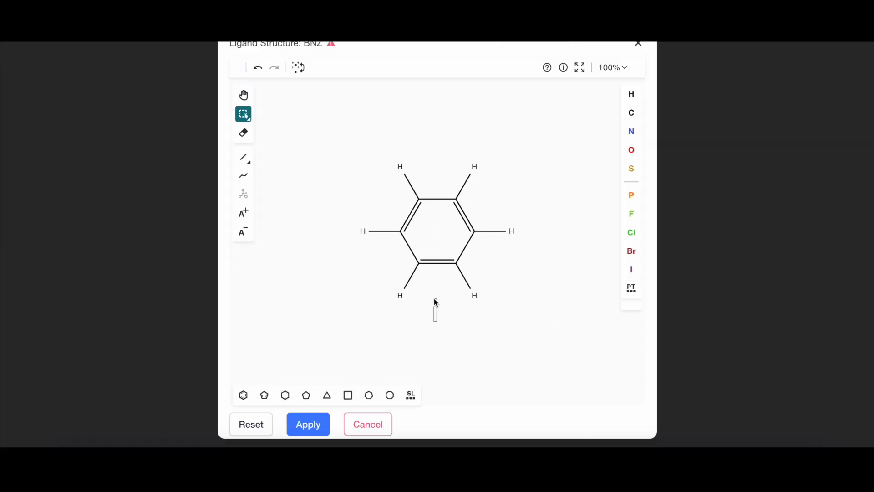
click(310, 424)
Submit the chain selection and modification options with their defaults.
scroll(352, 237, up, 5)
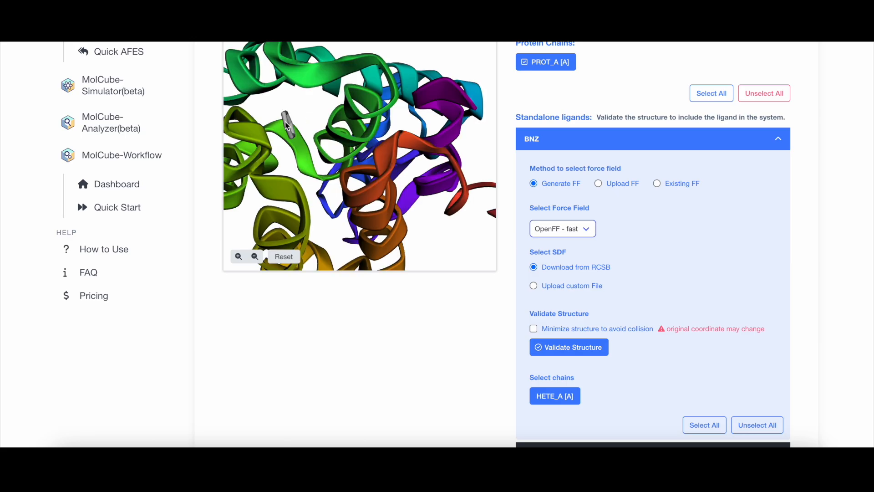
scroll(635, 273, down, 1)
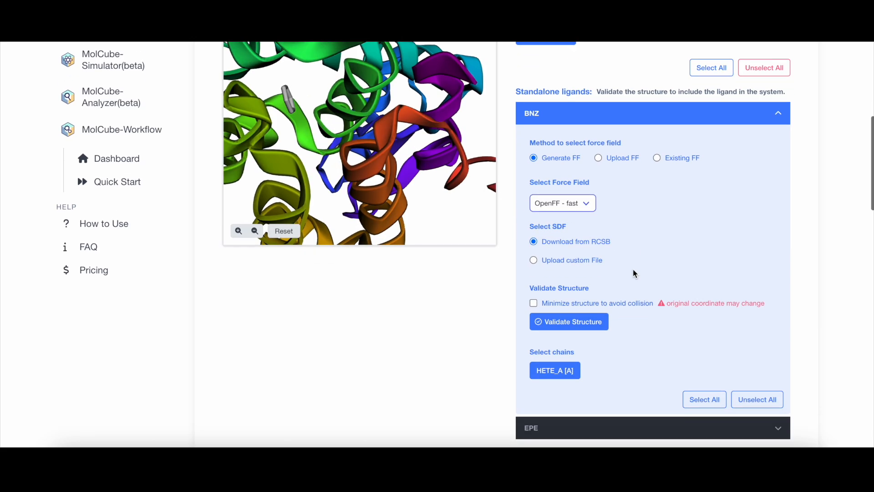
scroll(635, 273, down, 10)
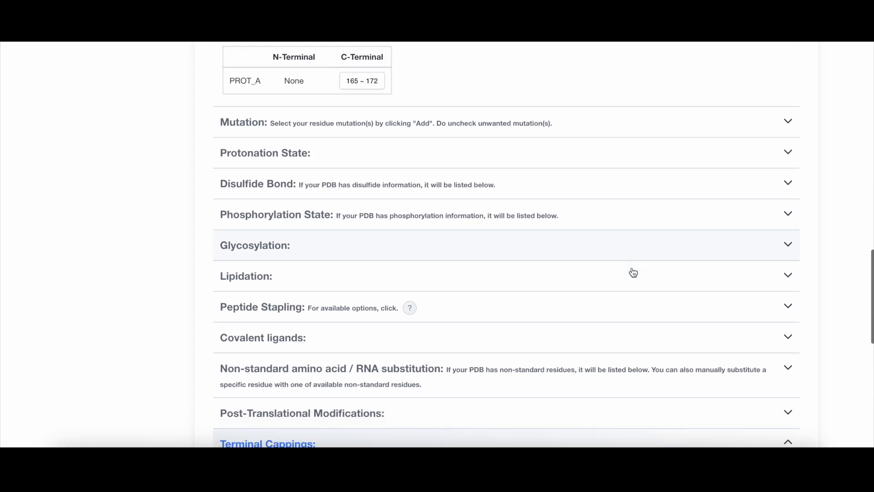
scroll(633, 272, down, 5)
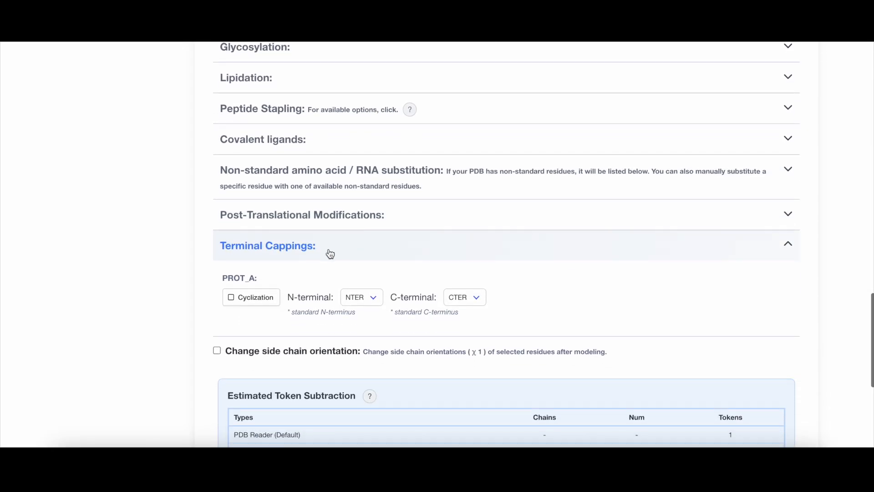
scroll(330, 254, down, 3)
click(791, 398)
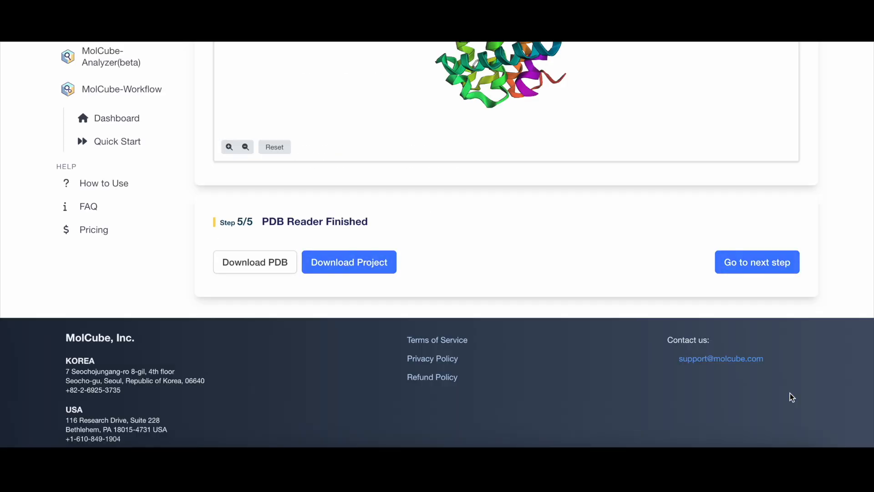
Inspect the finished PDB Reader structure in the visualization viewer.
scroll(543, 286, up, 4)
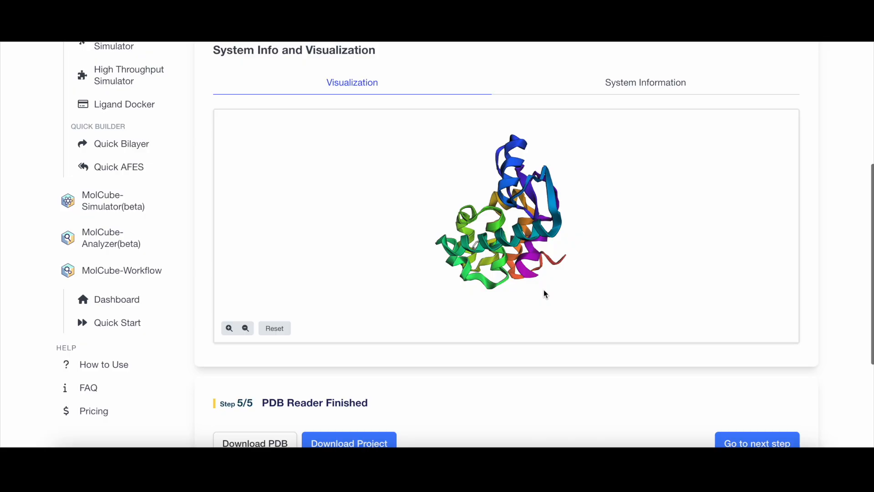
scroll(479, 258, up, 5)
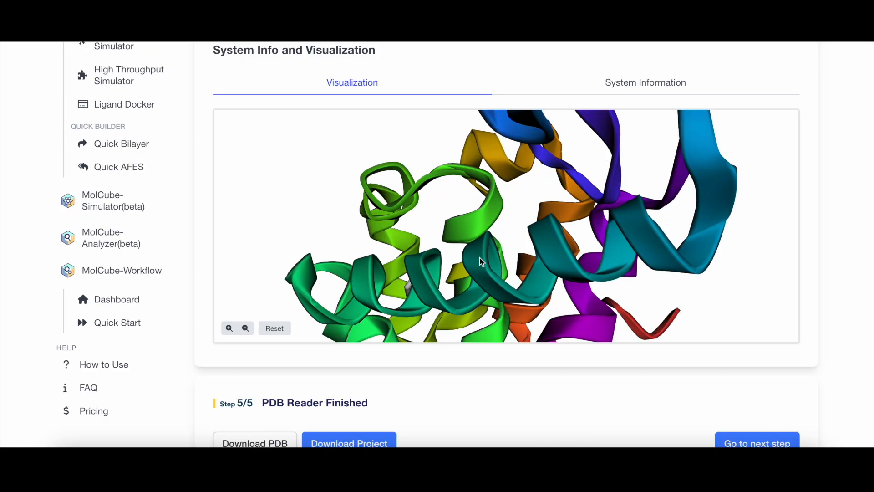
scroll(492, 264, down, 3)
Submit the Solution Builder project titled 4W52 with the CHARMM 36m force field and the PDB Reader project.
scroll(692, 396, down, 1)
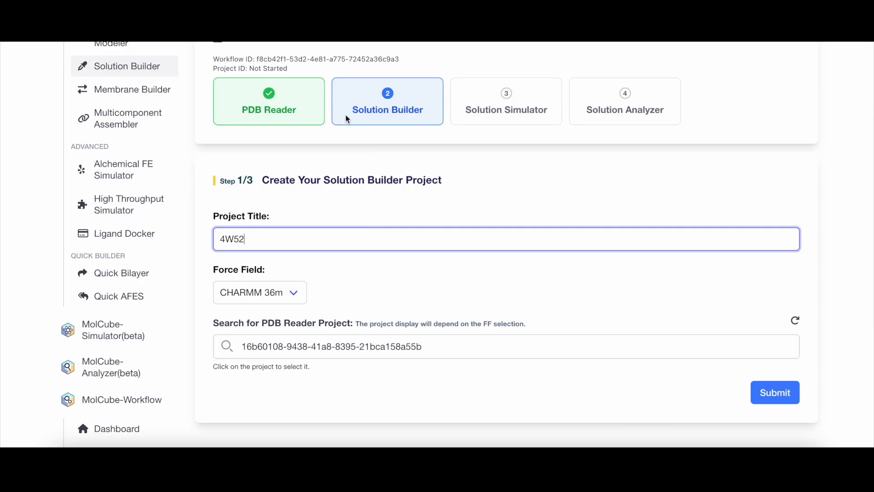
scroll(444, 232, down, 1)
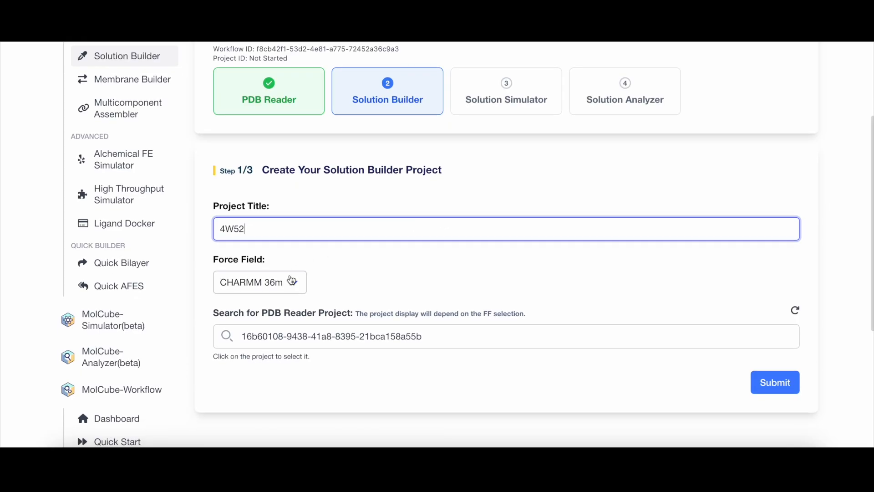
click(766, 384)
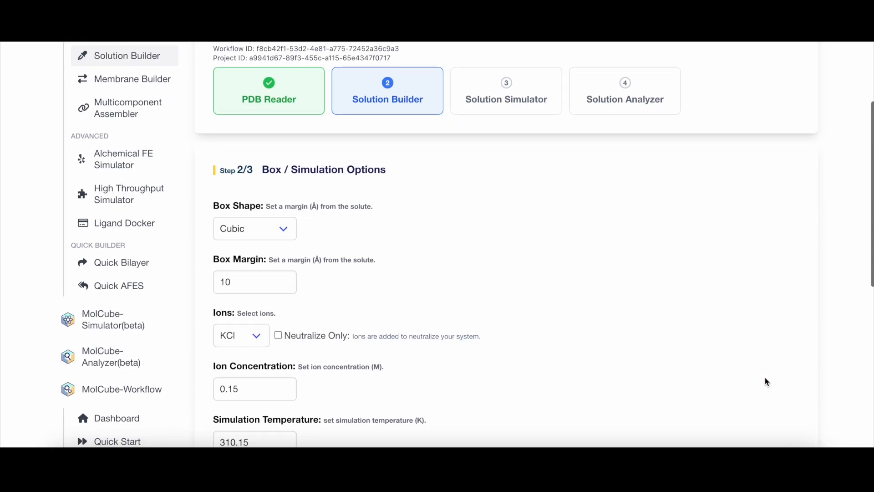
Review the box shape, box margin and ion options of the solution box.
scroll(763, 378, down, 1)
scroll(760, 373, down, 3)
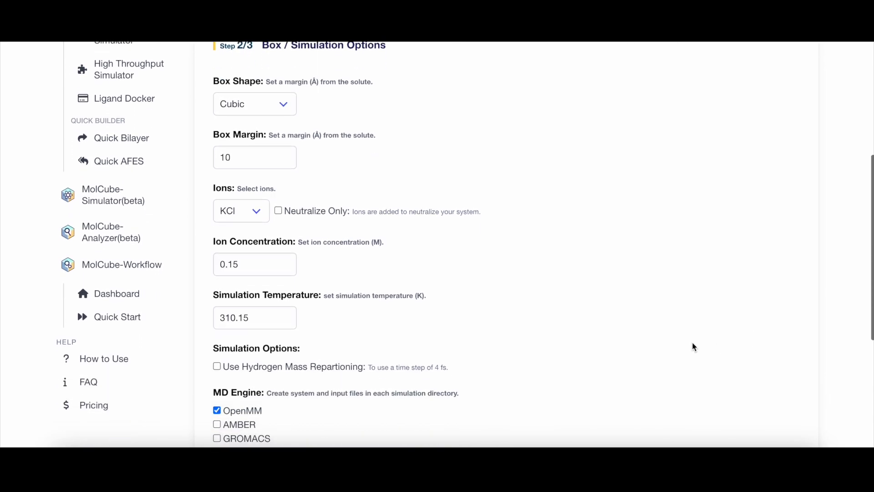
scroll(693, 343, up, 1)
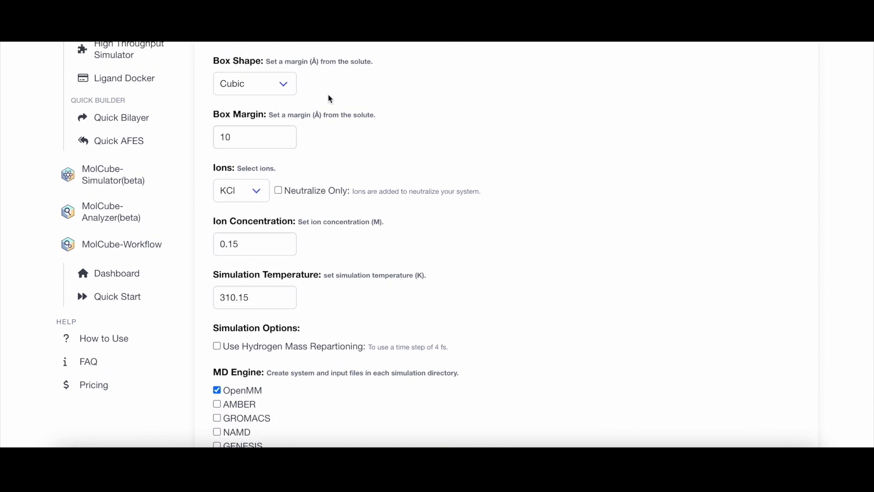
click(262, 91)
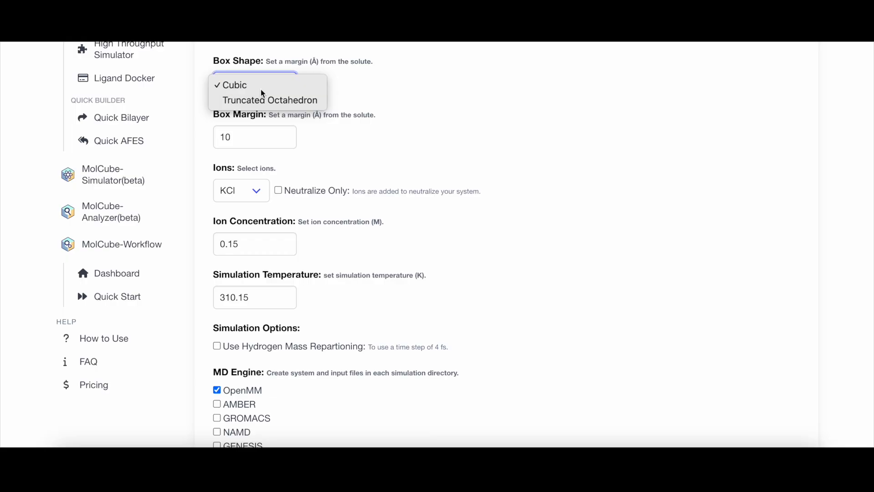
click(261, 90)
click(257, 143)
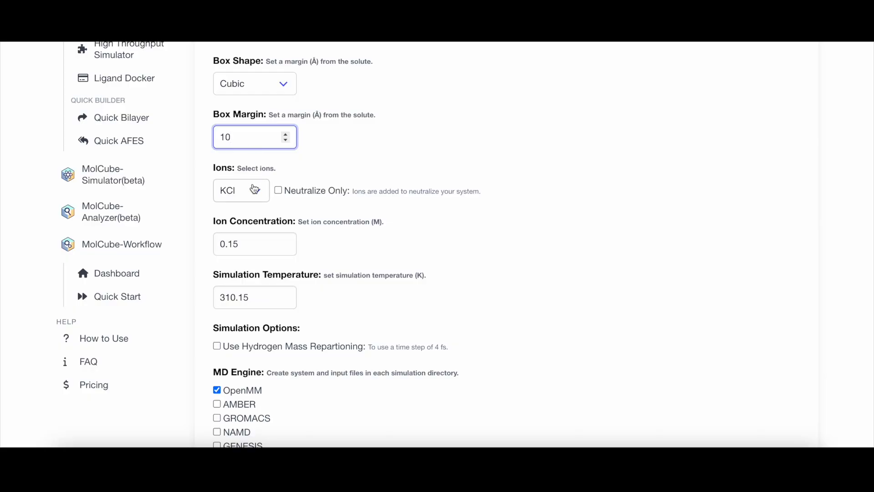
click(248, 197)
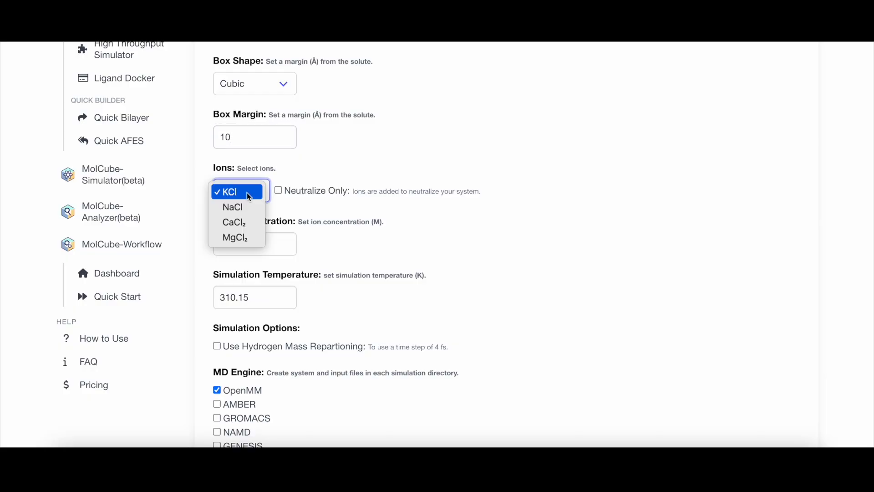
click(247, 192)
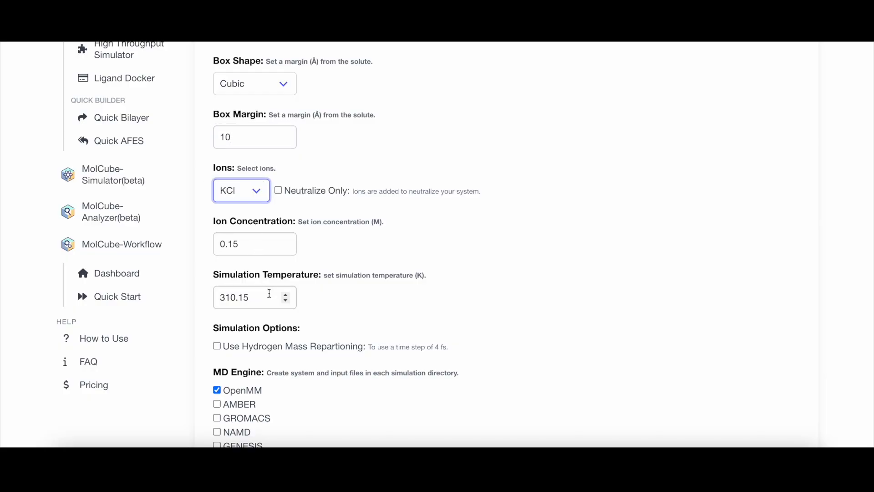
Enable Hydrogen Mass Repartitioning in the simulation options.
scroll(273, 299, down, 1)
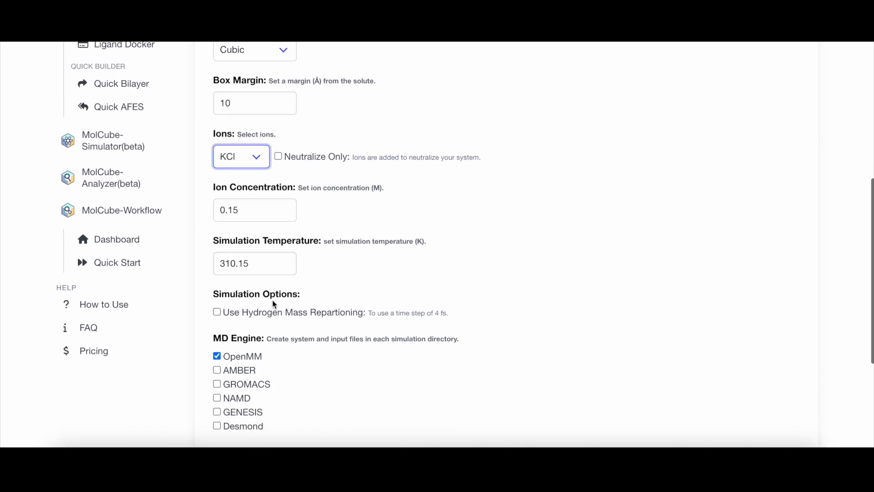
click(217, 308)
scroll(217, 314, down, 2)
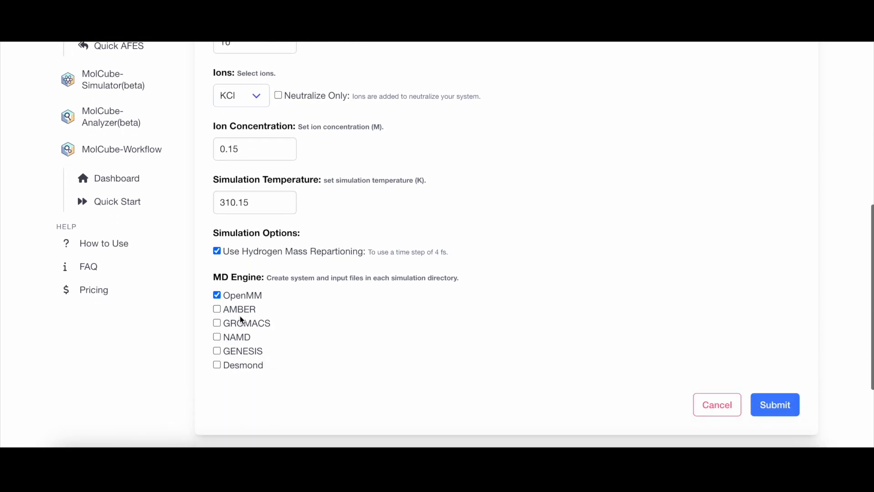
Add GROMACS as an MD engine alongside OpenMM and submit the solution box settings.
click(217, 323)
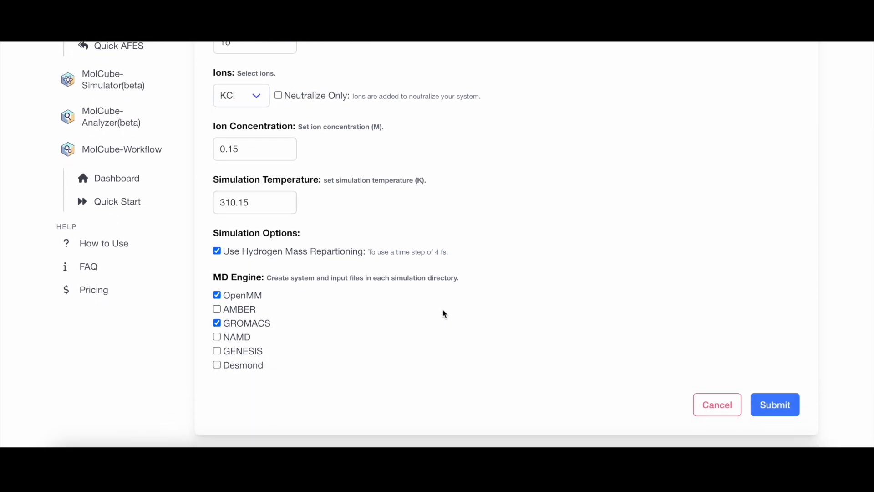
click(769, 401)
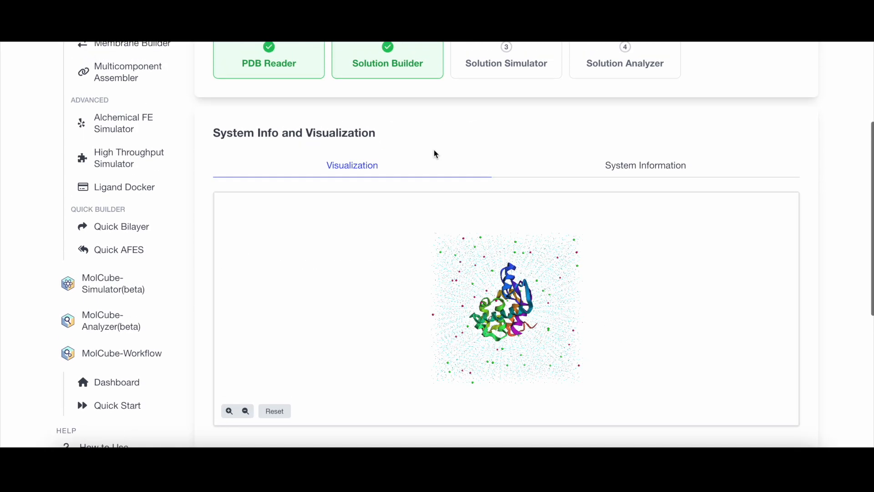
Inspect the solvated 4W52 system in the viewer and continue to the Solution Simulator step.
scroll(540, 320, down, 2)
scroll(538, 321, up, 10)
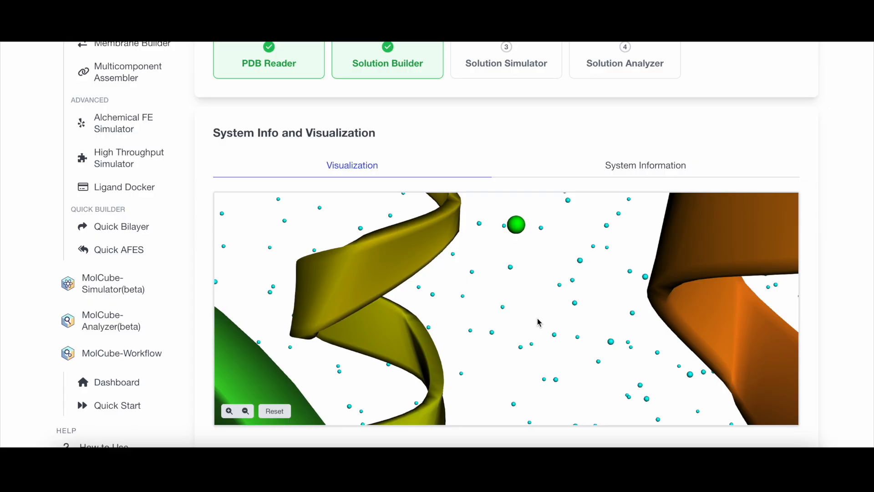
scroll(539, 318, down, 10)
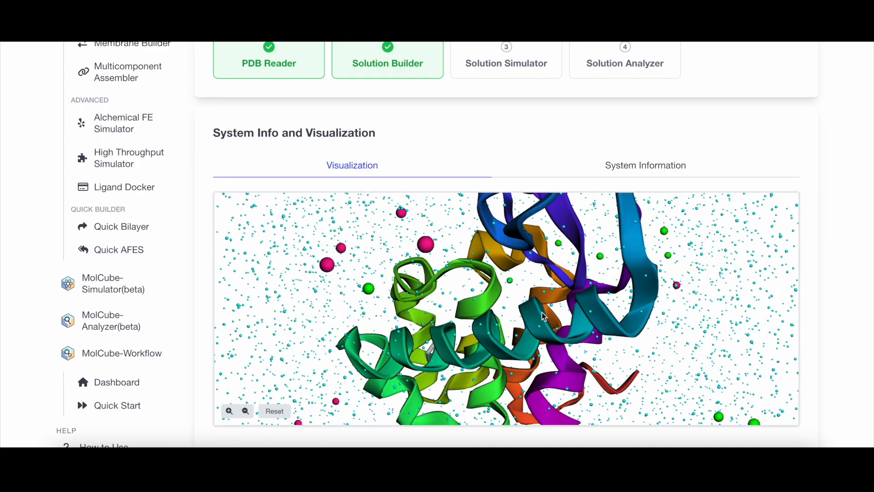
scroll(544, 317, down, 3)
scroll(830, 313, down, 3)
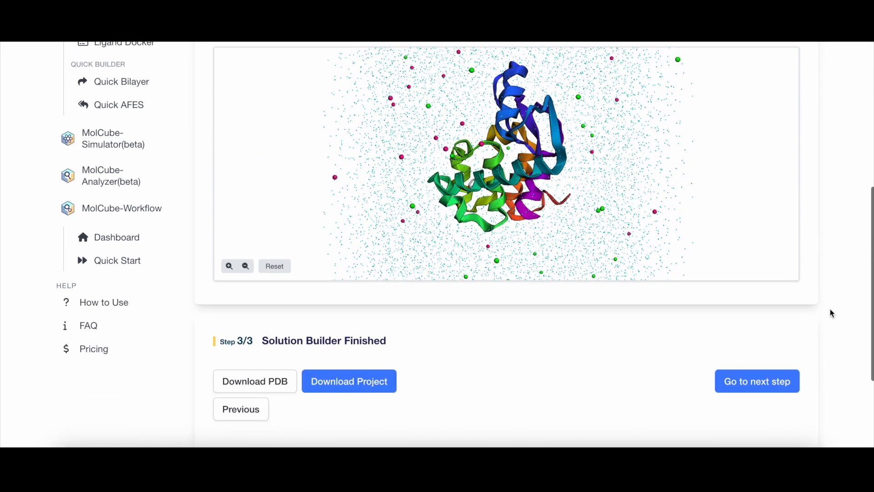
scroll(819, 317, down, 1)
click(780, 327)
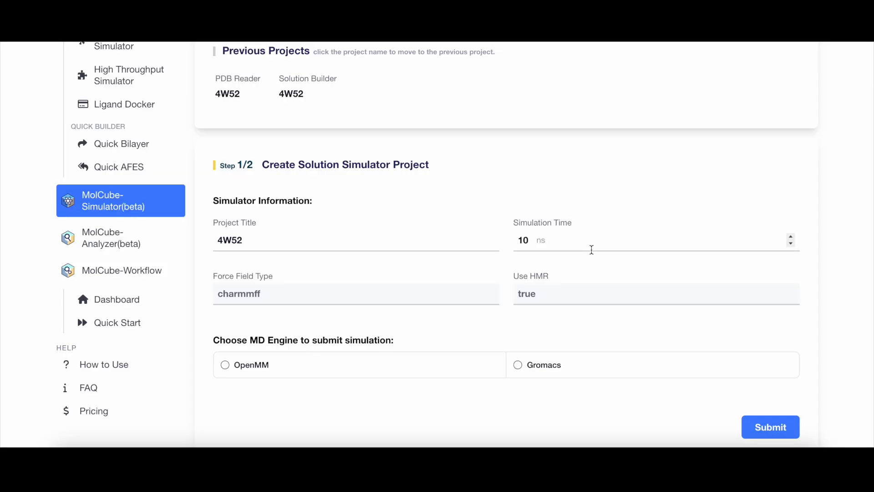
click(791, 237)
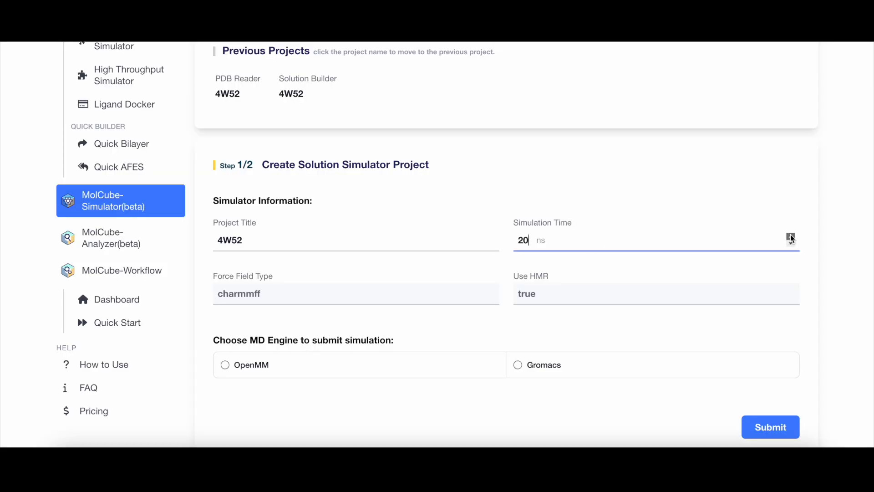
click(791, 237)
click(791, 237)
click(791, 237)
click(791, 236)
click(791, 237)
click(791, 237)
click(791, 237)
click(791, 237)
click(791, 243)
click(790, 244)
click(791, 244)
click(790, 244)
click(790, 244)
click(791, 244)
click(791, 244)
click(791, 244)
click(791, 243)
Choose Gromacs as the MD engine and submit the Solution Simulator project on AWS.
click(349, 376)
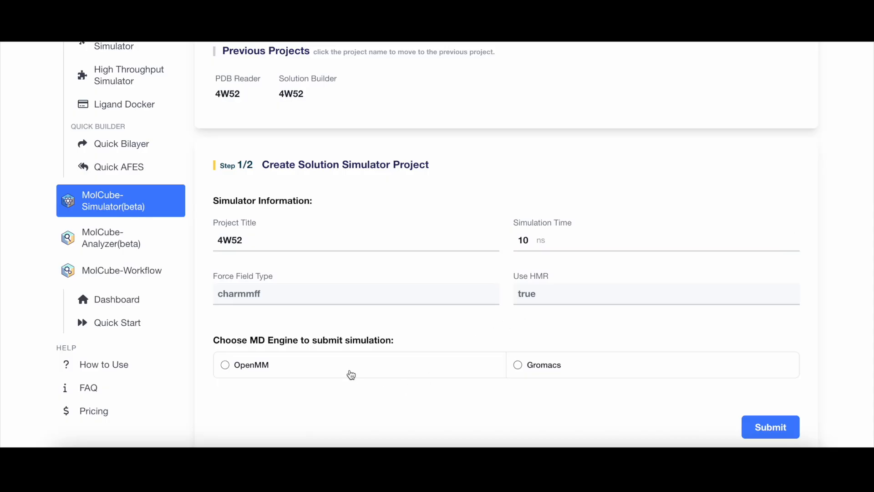
click(536, 372)
click(766, 425)
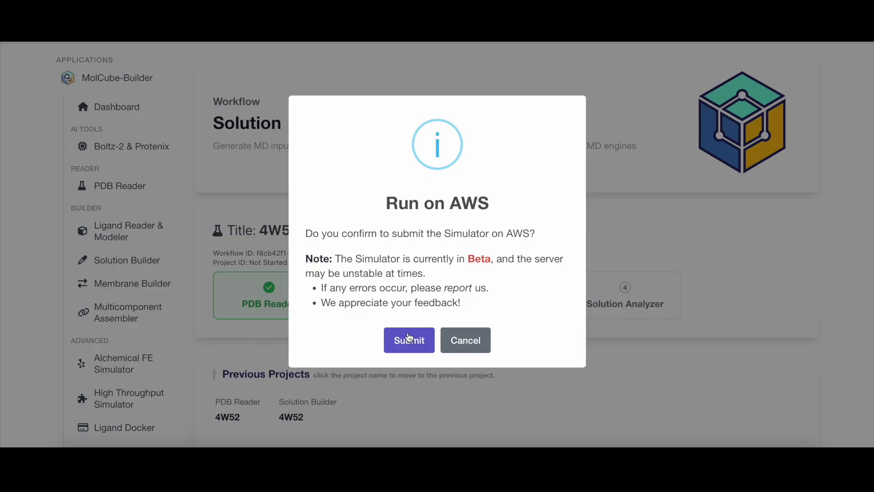
click(408, 338)
Open the workflow dashboard and view the details of the older 4W52 workflow.
click(428, 314)
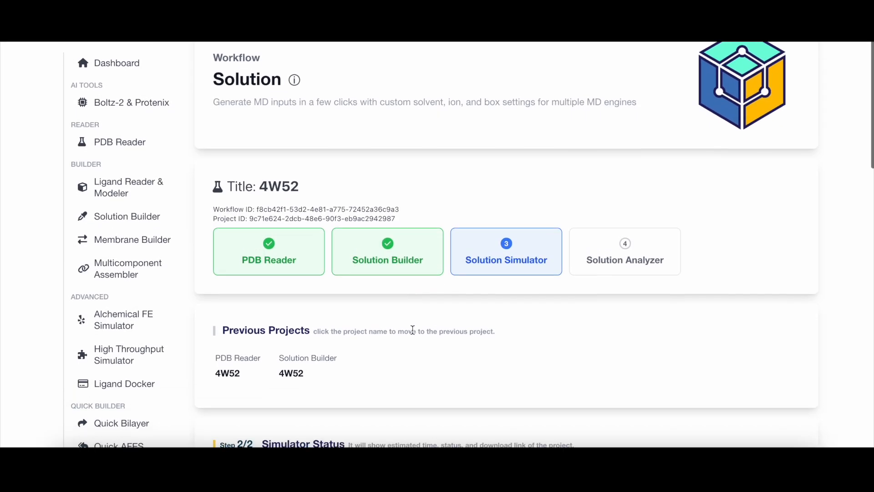
click(140, 367)
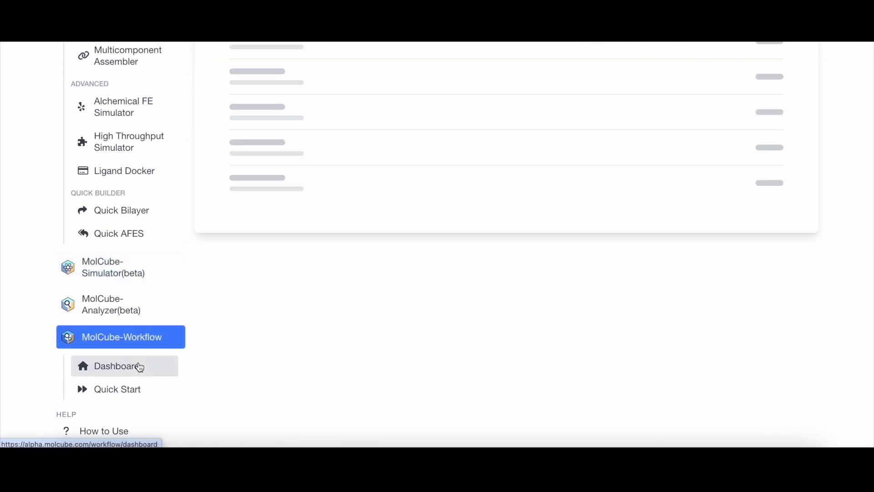
scroll(287, 321, up, 2)
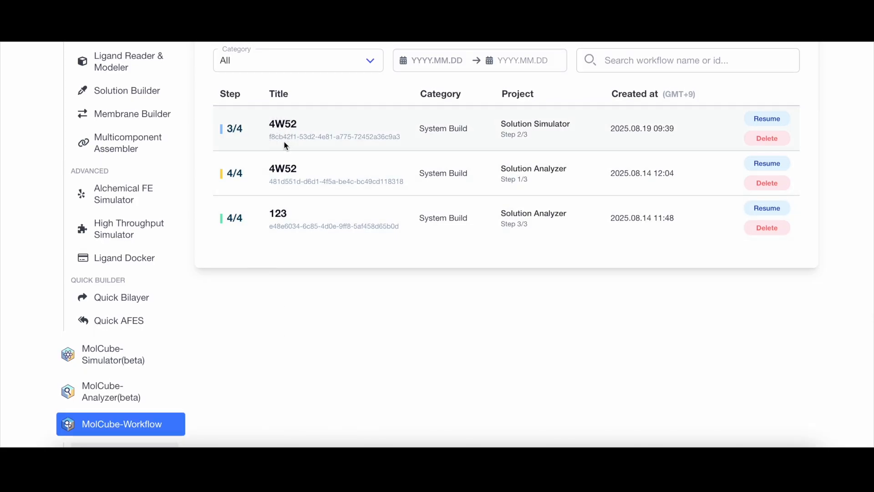
click(295, 178)
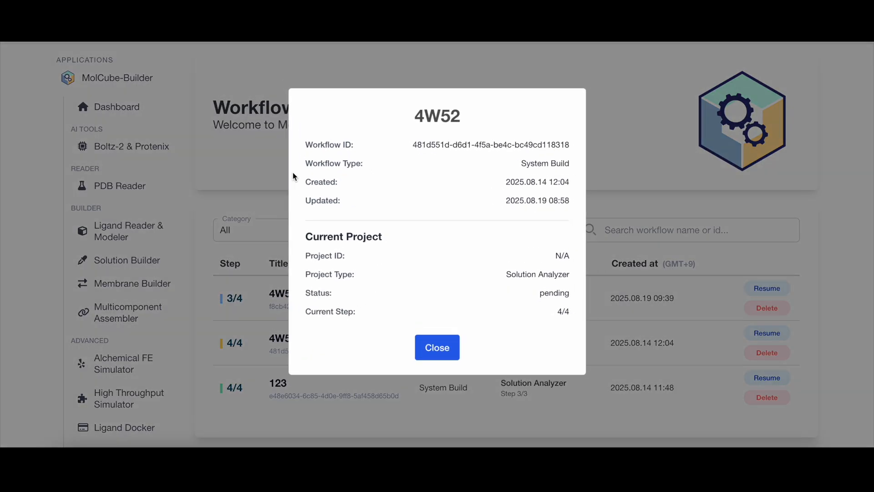
click(440, 346)
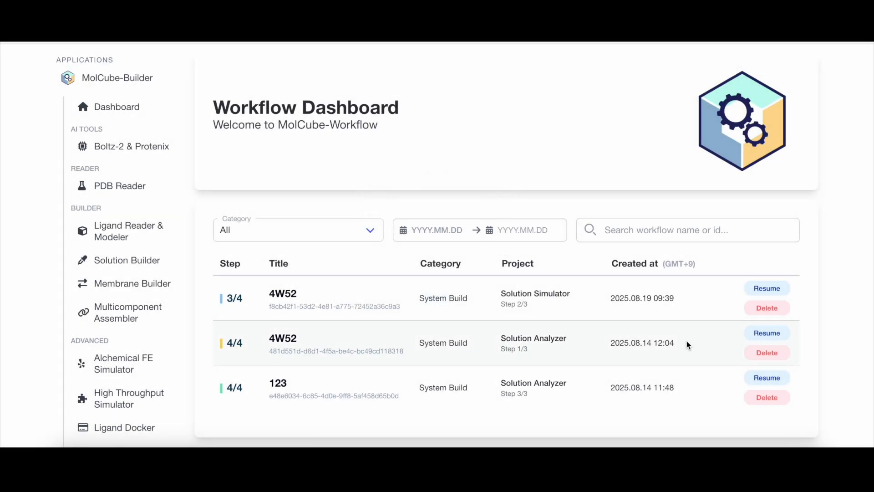
Resume the older 4W52 workflow at the current Solution Analyzer project and step.
click(765, 332)
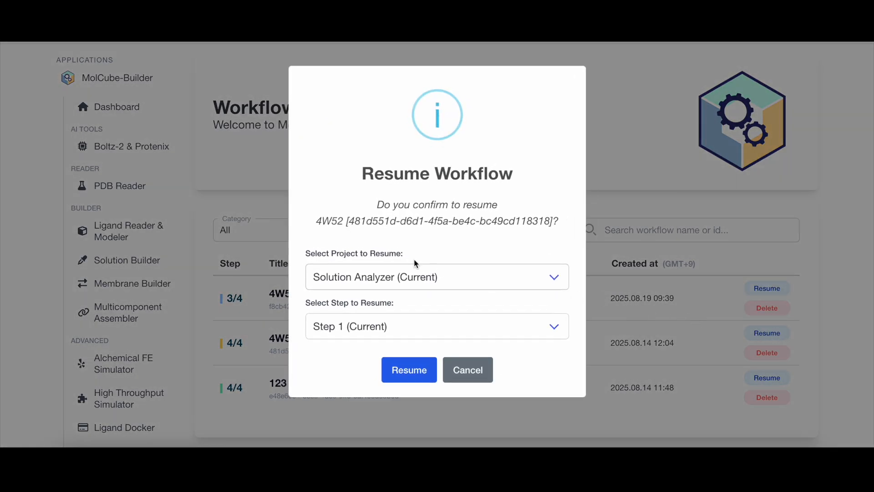
click(400, 286)
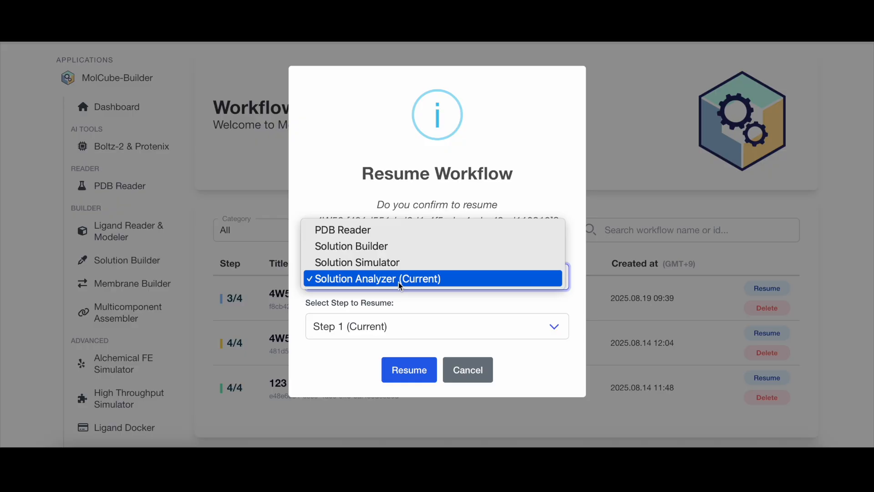
click(398, 282)
click(400, 367)
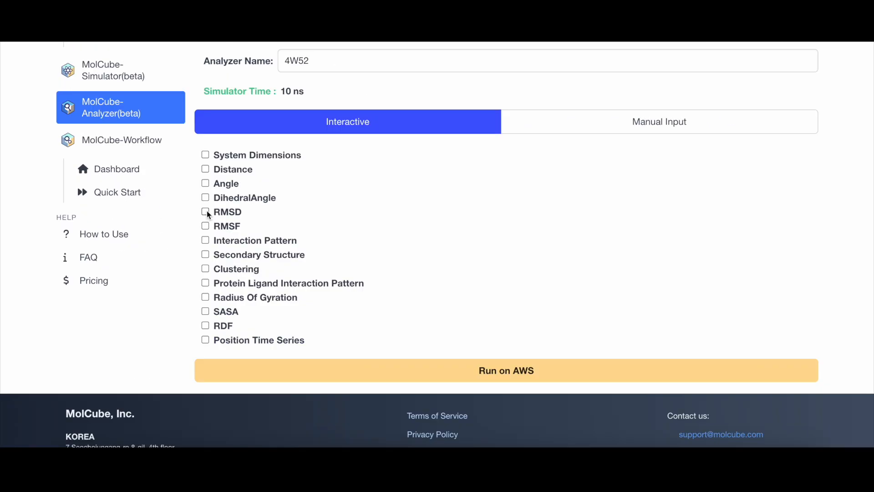
Enable RMSD analysis and set its target group to segment PROT_A.
click(205, 211)
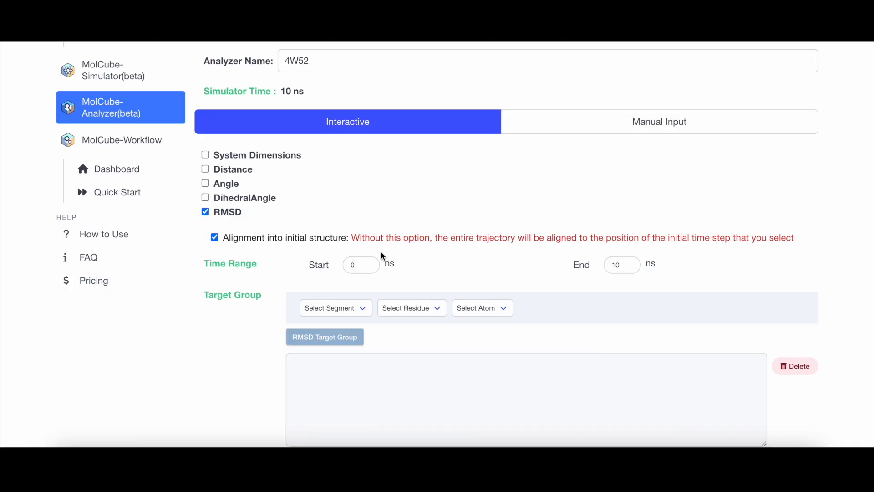
scroll(510, 219, down, 1)
scroll(599, 241, down, 2)
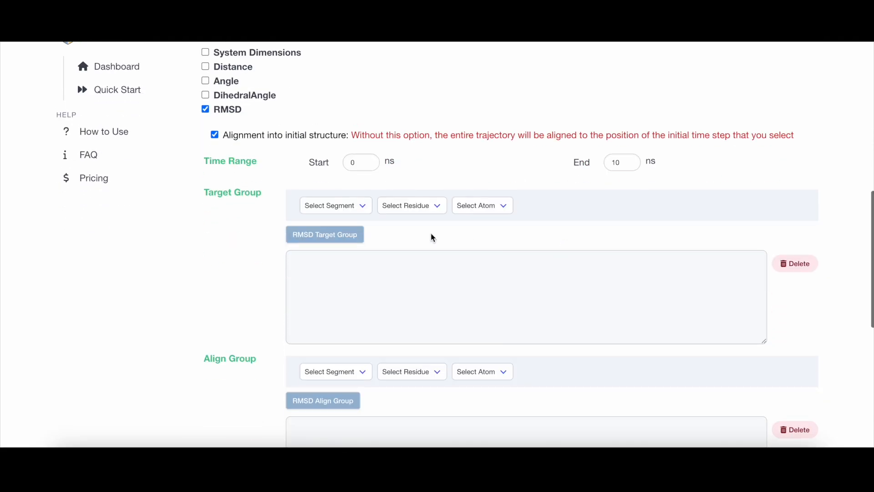
click(336, 206)
click(338, 233)
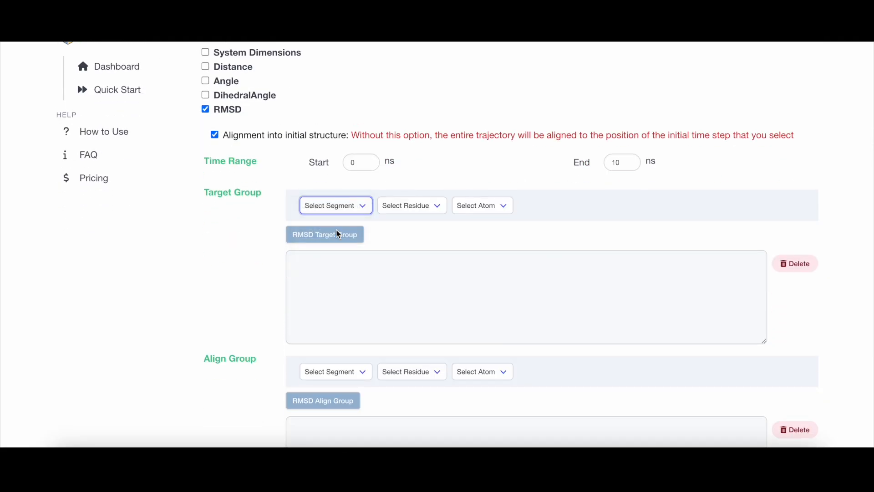
click(335, 233)
Set the RMSD align group to segment PROT* and submit the analysis on AWS.
scroll(341, 318, down, 3)
click(337, 271)
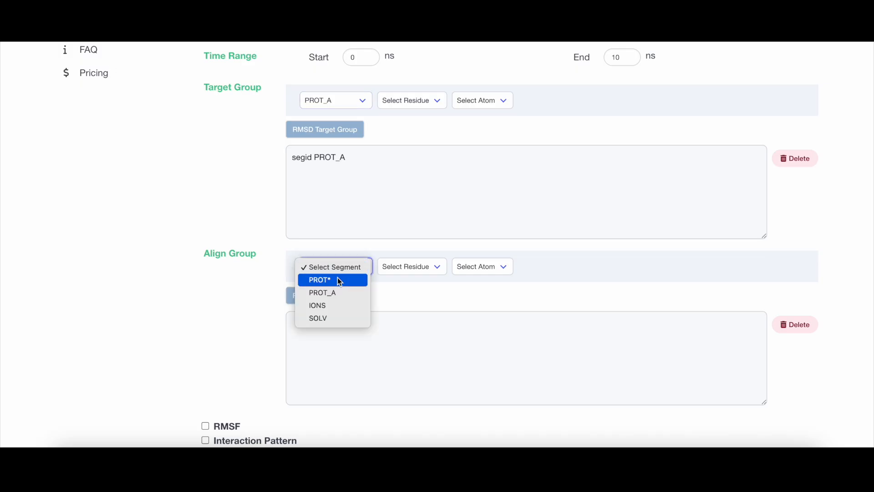
click(337, 278)
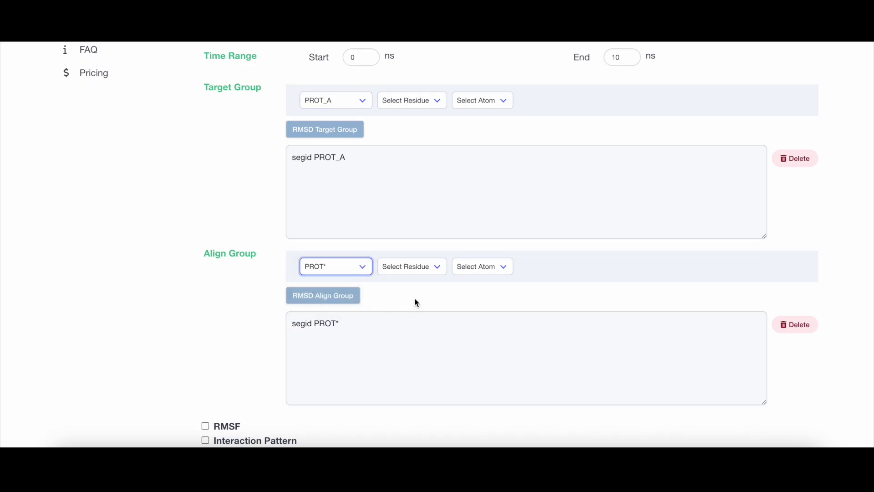
scroll(415, 298, down, 6)
click(523, 296)
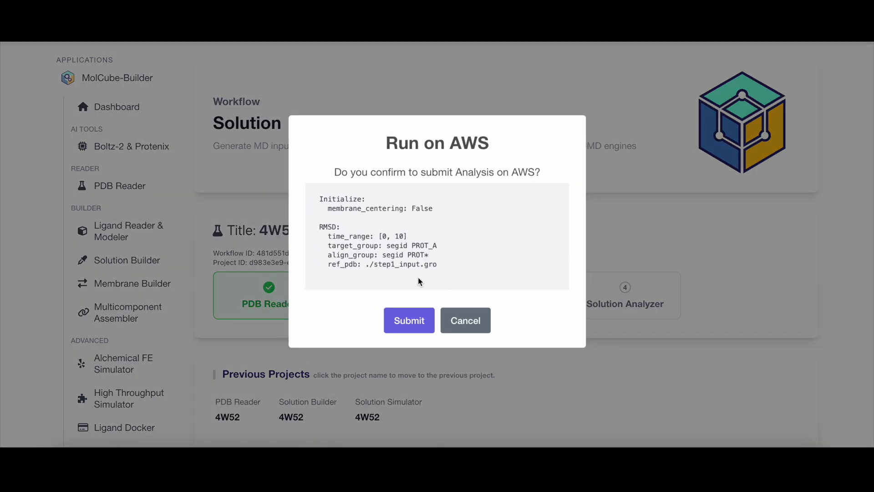
click(409, 319)
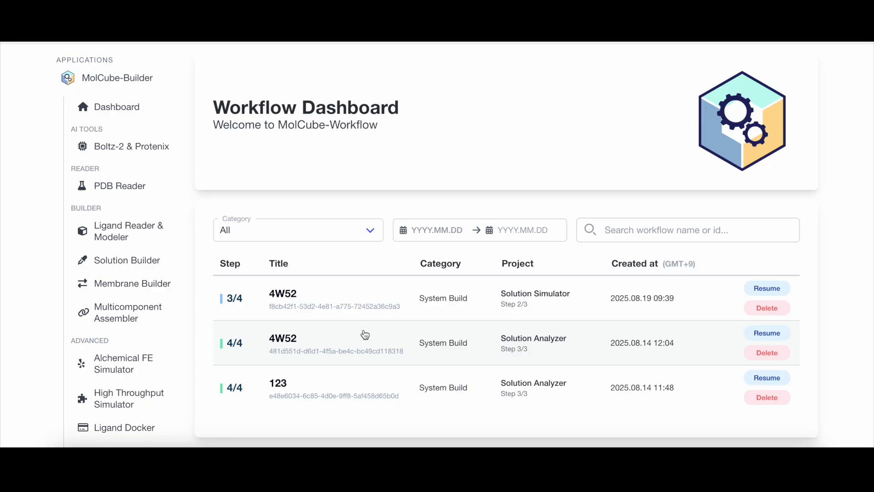
Resume the older 4W52 workflow at the Solution Analyzer's current step 3.
scroll(318, 337, down, 5)
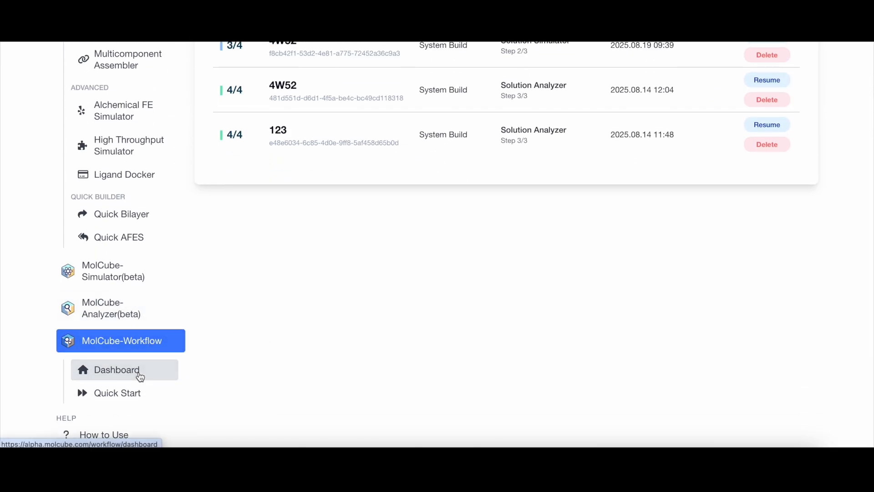
scroll(204, 340, up, 3)
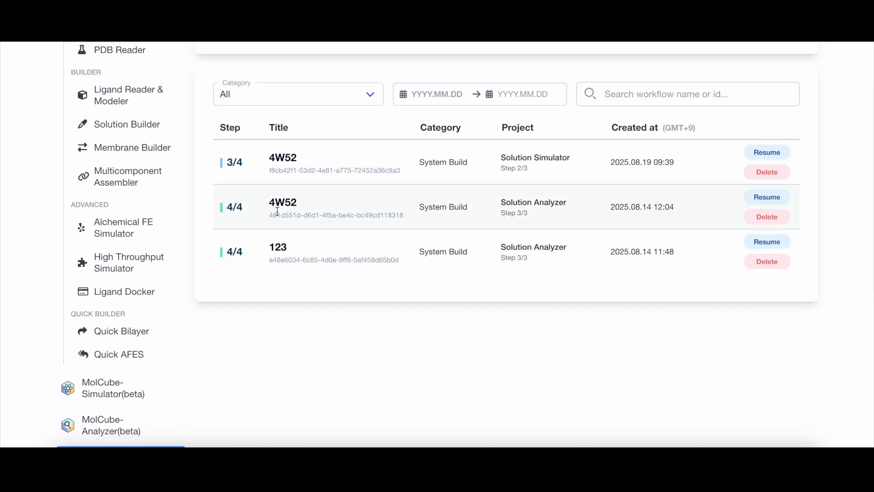
click(767, 197)
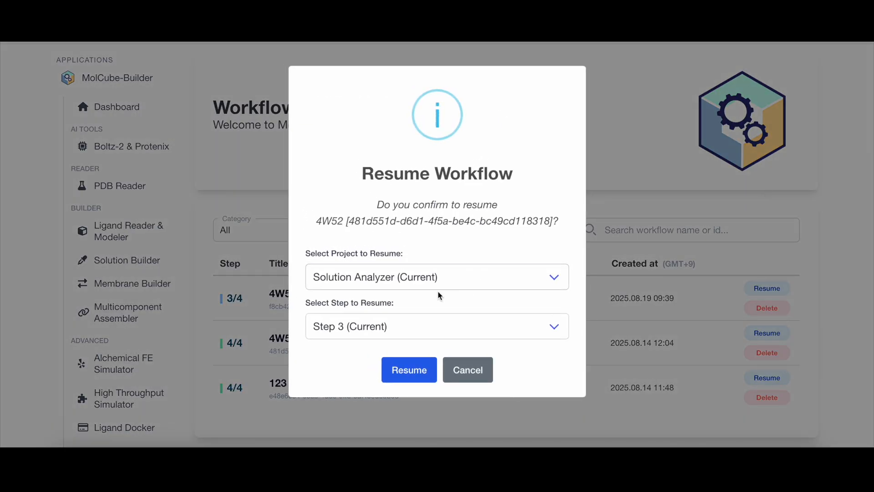
click(409, 369)
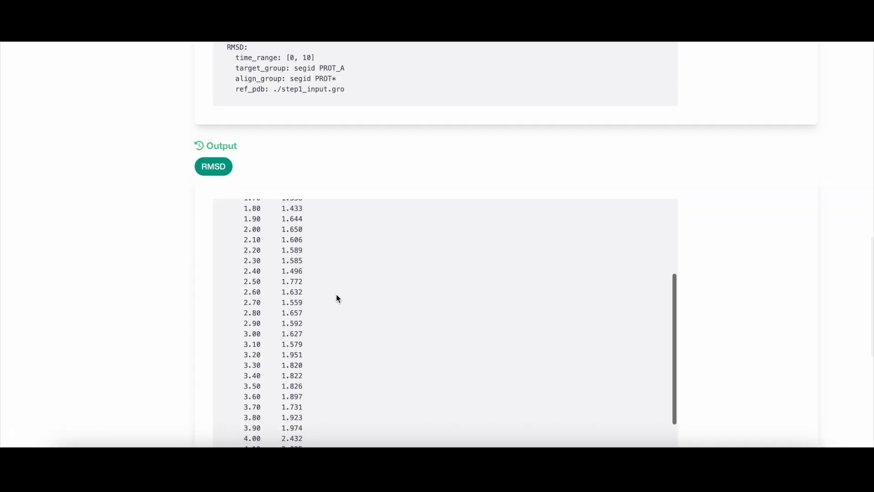
Review the RMSD output values listed for the analysis.
scroll(336, 299, down, 5)
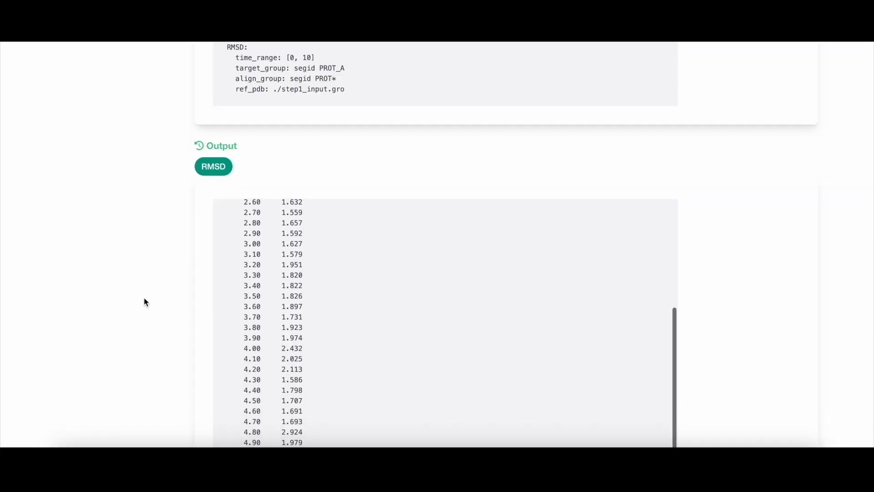
scroll(143, 297, down, 3)
scroll(157, 293, down, 4)
scroll(185, 302, up, 5)
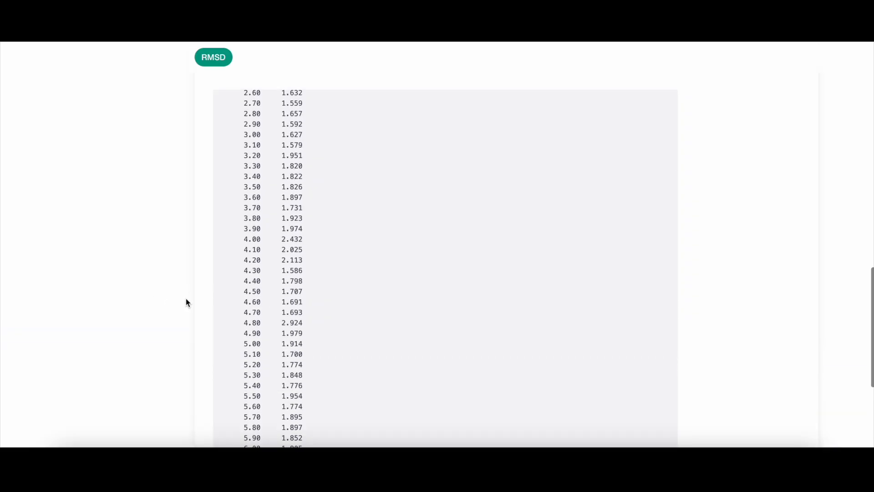
scroll(186, 302, up, 10)
scroll(528, 173, up, 3)
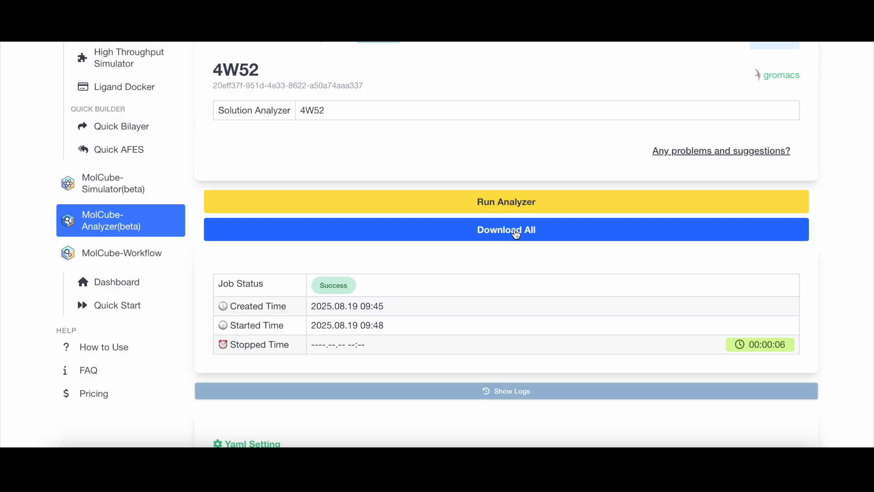
Download all analyzer results and save them as 4W52.tar.gz in Downloads.
click(515, 234)
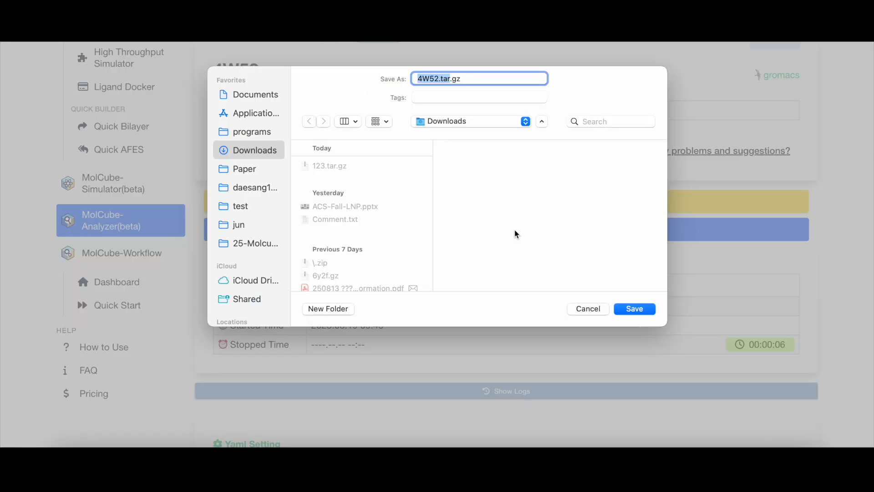
click(640, 308)
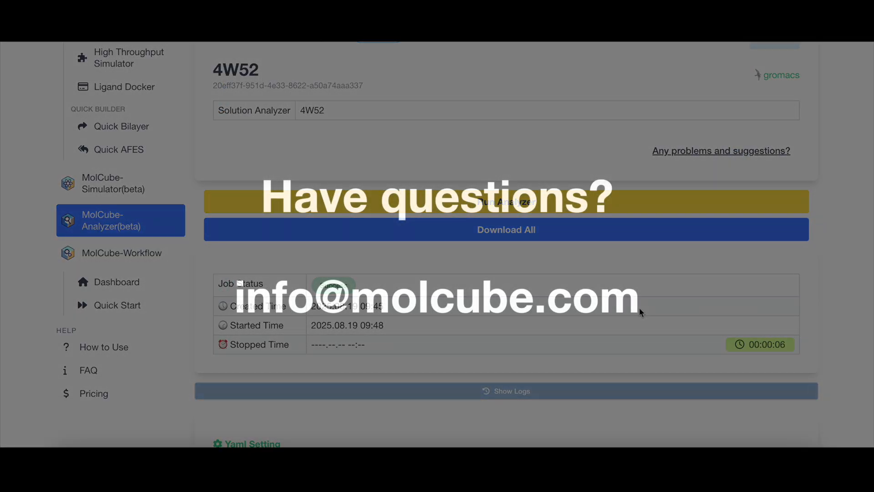